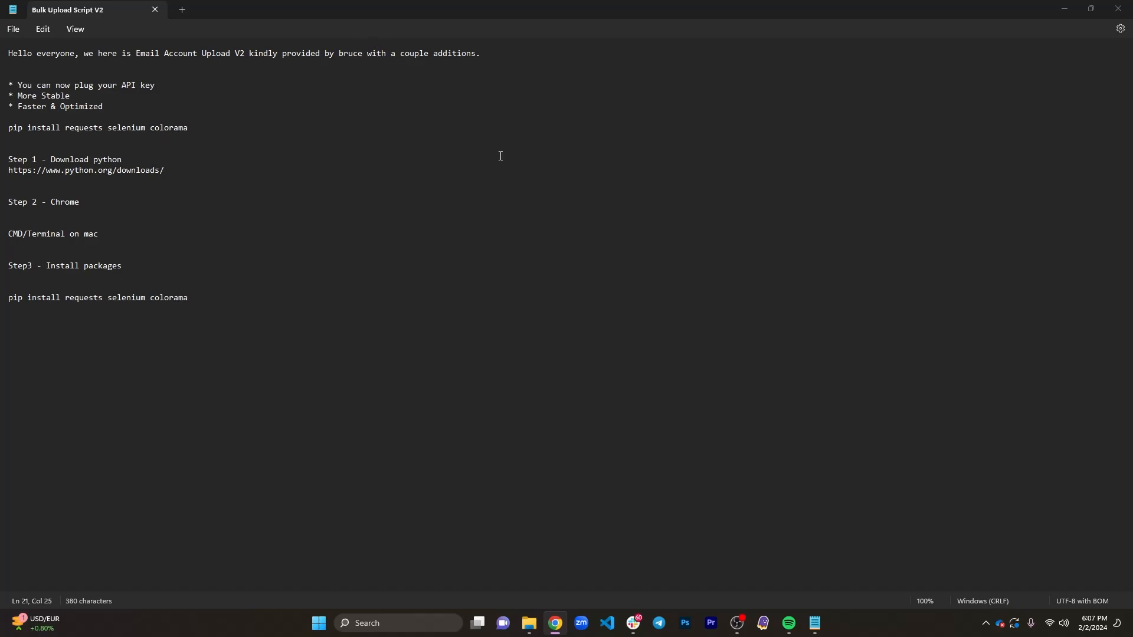
# - Examine the introduction and the list of V2 additions in the Bulk Upload Script V2 notes
pyautogui.click(382, 55)
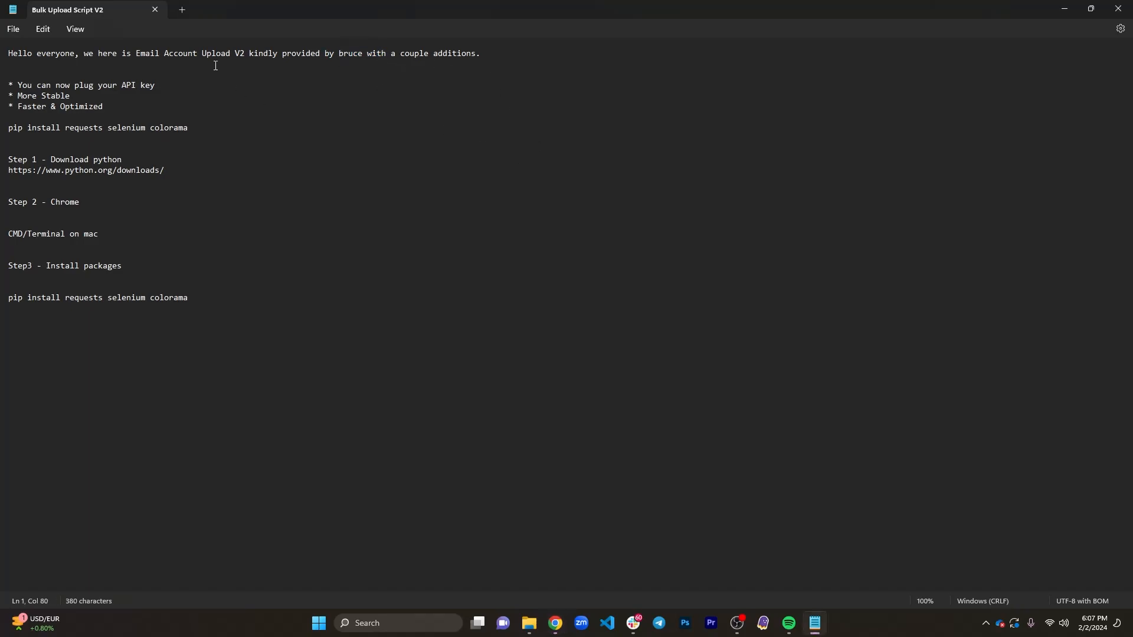
pyautogui.moveTo(20, 85); pyautogui.dragTo(166, 83)
pyautogui.click(167, 83)
pyautogui.moveTo(18, 85); pyautogui.dragTo(149, 86)
pyautogui.click(157, 87)
pyautogui.click(75, 98)
pyautogui.moveTo(20, 96); pyautogui.dragTo(107, 110)
pyautogui.click(114, 113)
# - Select the Step 1 Python download link in the notes, check the python.org downloads page in Chrome, and return to the notes
pyautogui.moveTo(38, 167); pyautogui.dragTo(71, 168)
pyautogui.tripleClick(111, 172)
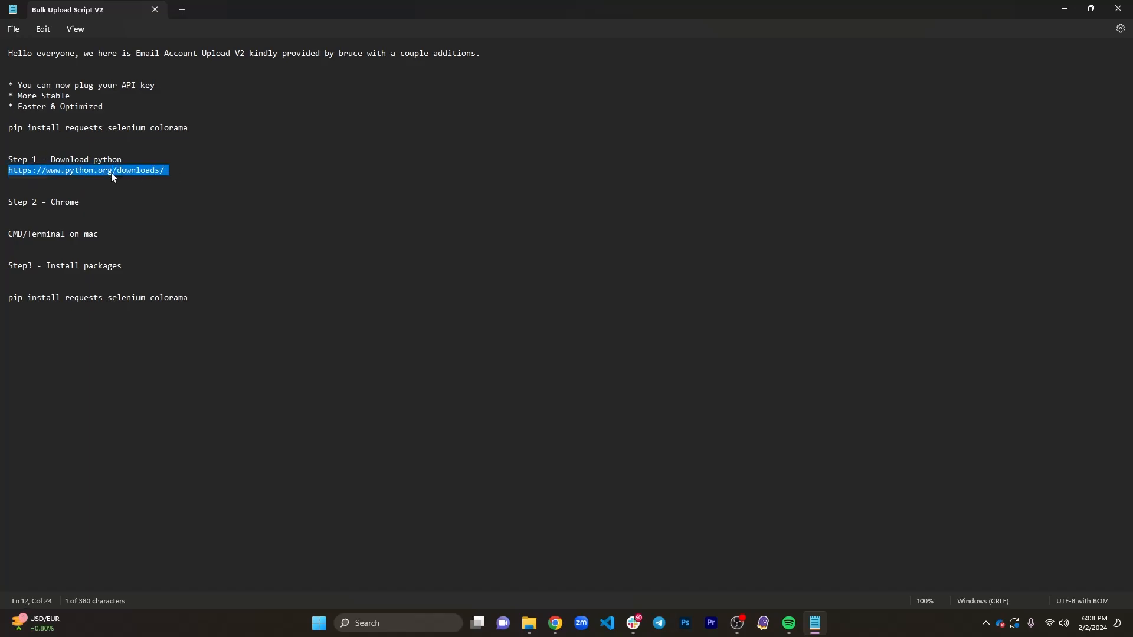
pyautogui.click(156, 170)
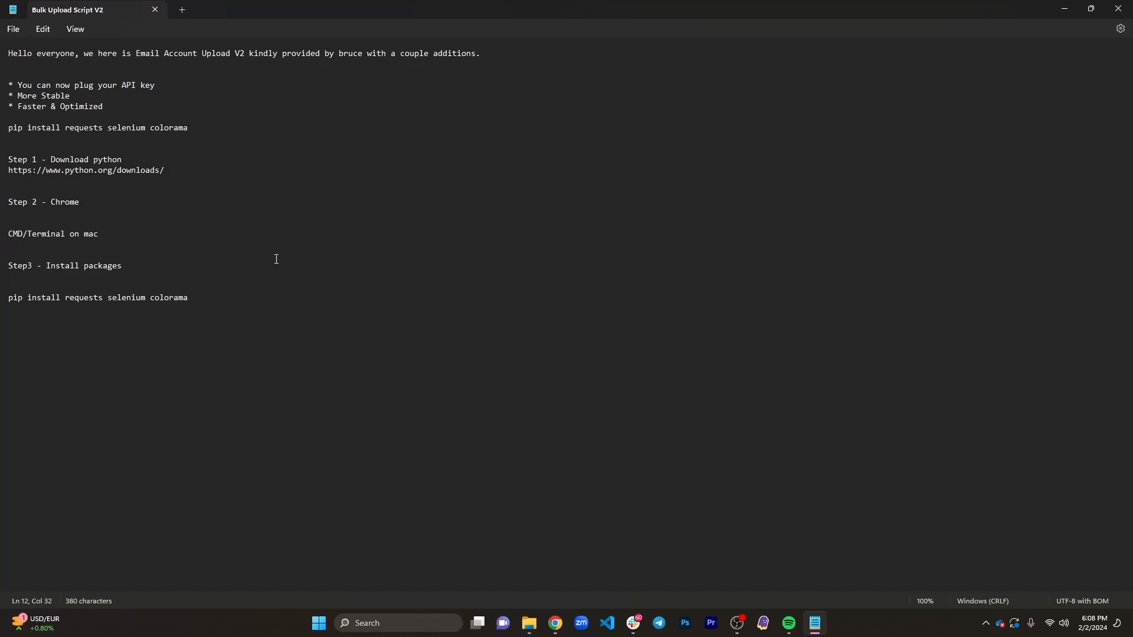
pyautogui.tripleClick(83, 171)
pyautogui.hotkey('alt', 'Tab')
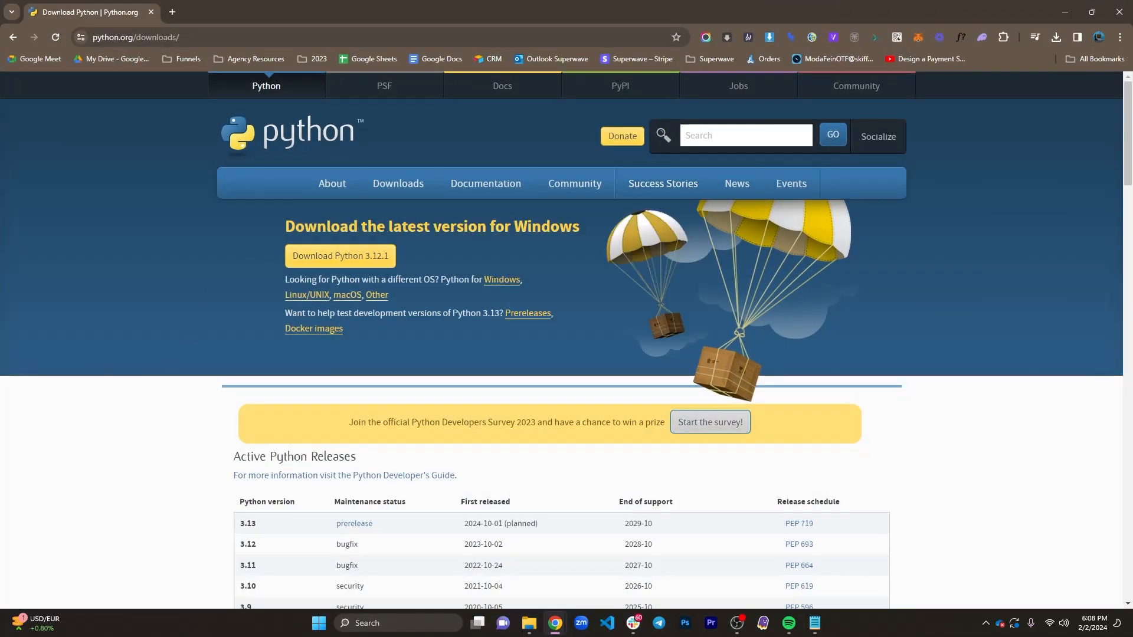
pyautogui.hotkey('alt', 'Tab')
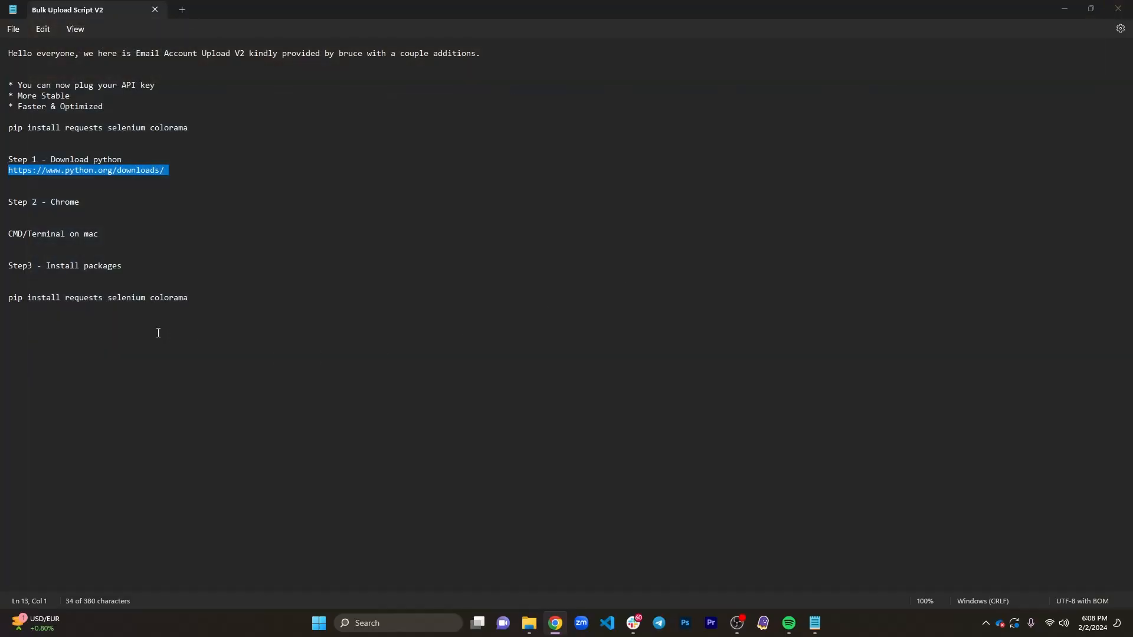
# - Review the Step 2 Chrome requirement and the CMD/Terminal on mac line in the notes
pyautogui.click(116, 210)
pyautogui.tripleClick(81, 200)
pyautogui.click(120, 203)
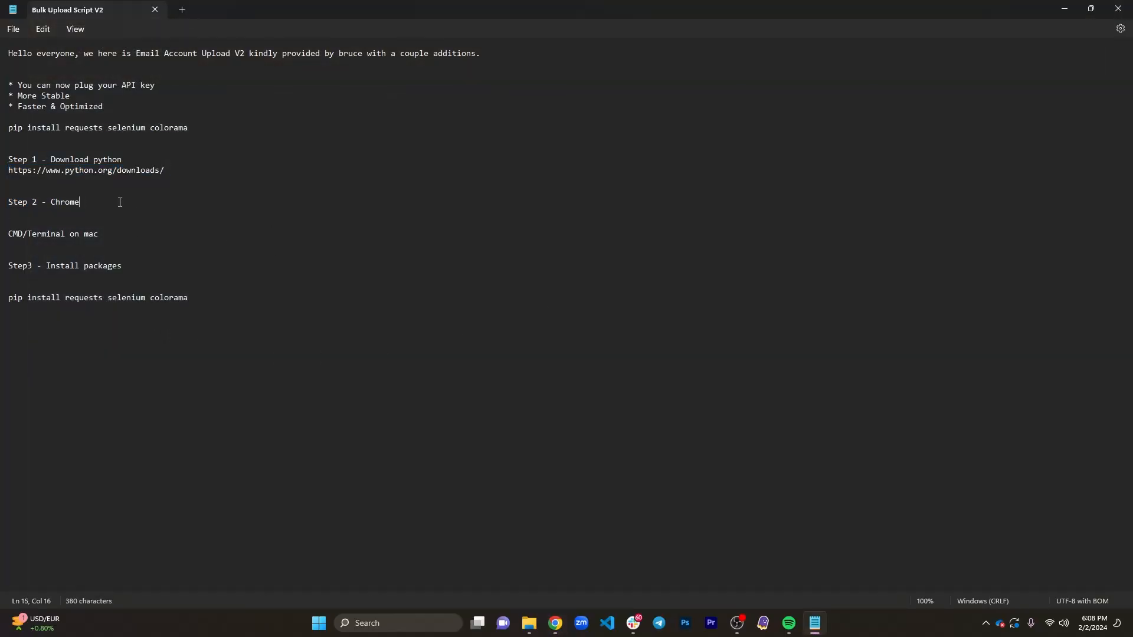
pyautogui.tripleClick(67, 202)
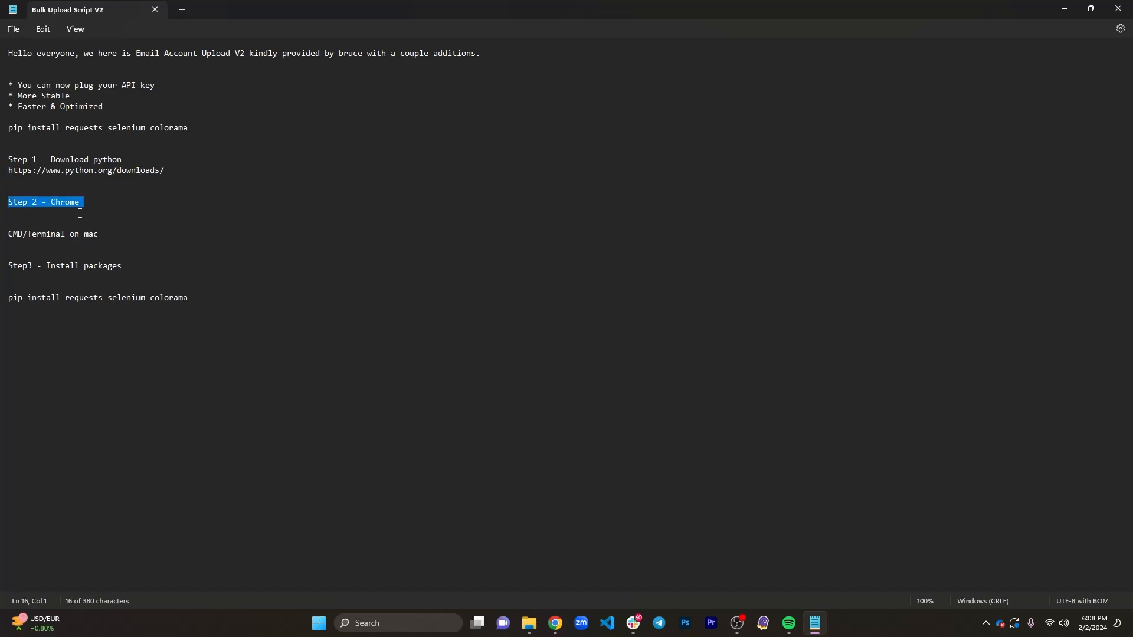
pyautogui.click(80, 213)
pyautogui.tripleClick(13, 237)
pyautogui.doubleClick(75, 235)
pyautogui.tripleClick(16, 235)
pyautogui.tripleClick(16, 235)
pyautogui.click(43, 236)
pyautogui.tripleClick(42, 239)
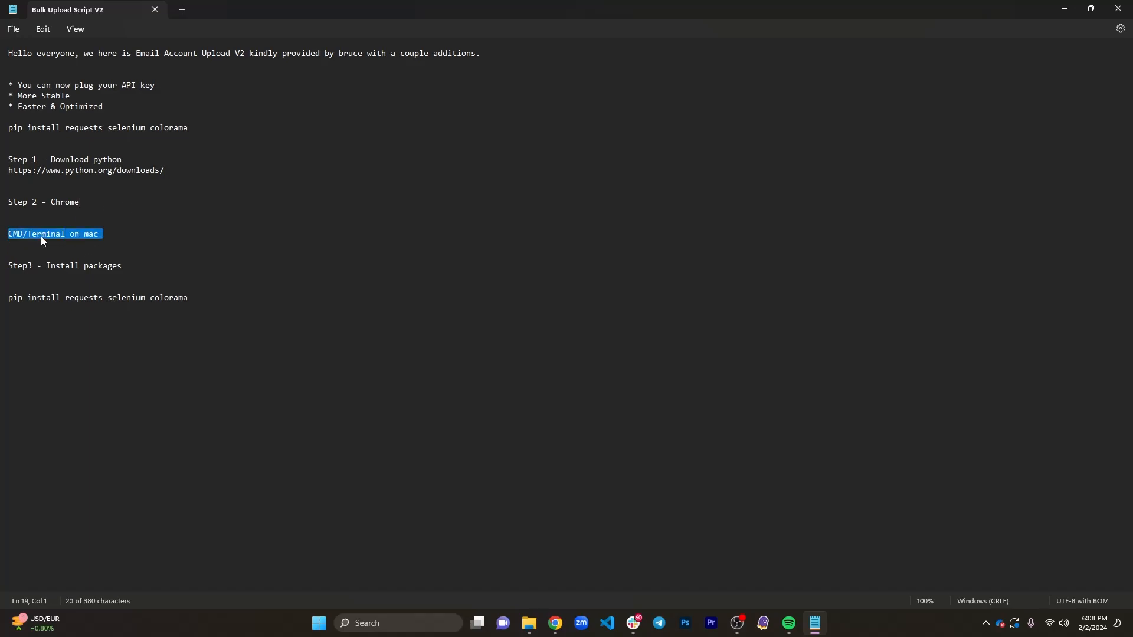
# - Open Command Prompt and move its window clear of the text in the notes
pyautogui.click(397, 624)
pyautogui.write('cm')
pyautogui.press('Return')
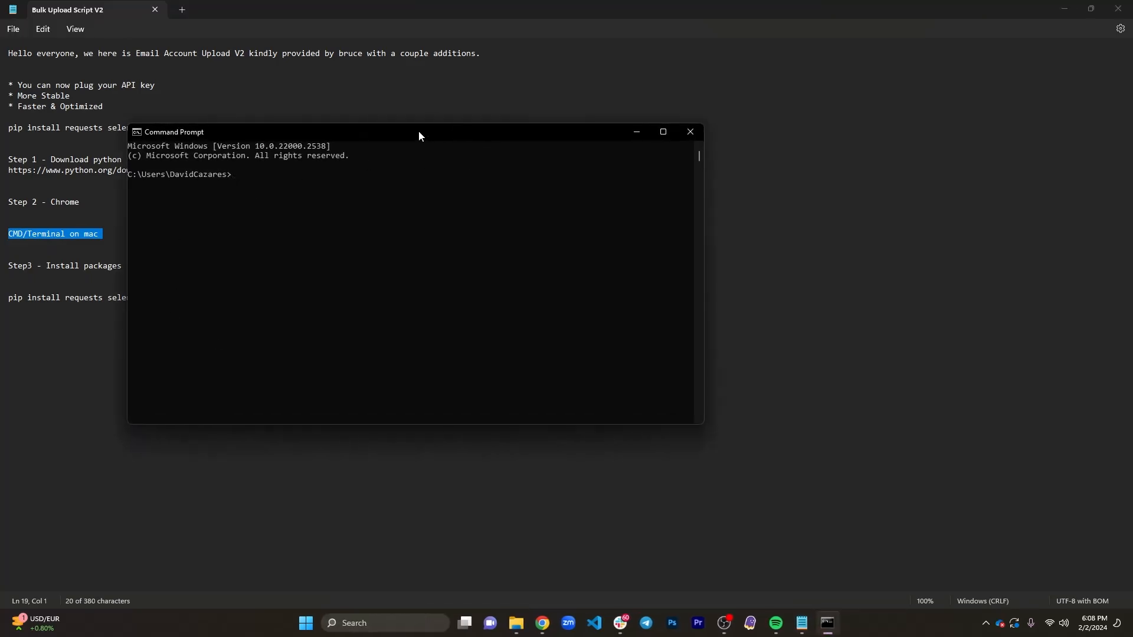
pyautogui.moveTo(419, 135); pyautogui.dragTo(724, 124)
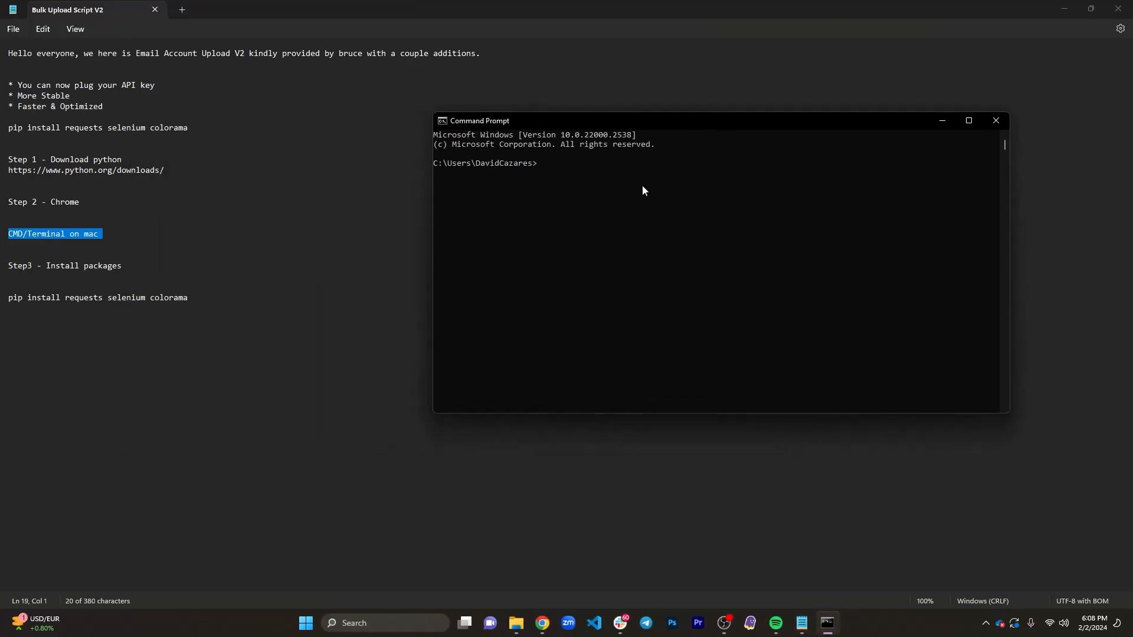
# - Copy "pip install requests selenium colorama" from the notes, run it in Command Prompt, and close the console
pyautogui.tripleClick(72, 128)
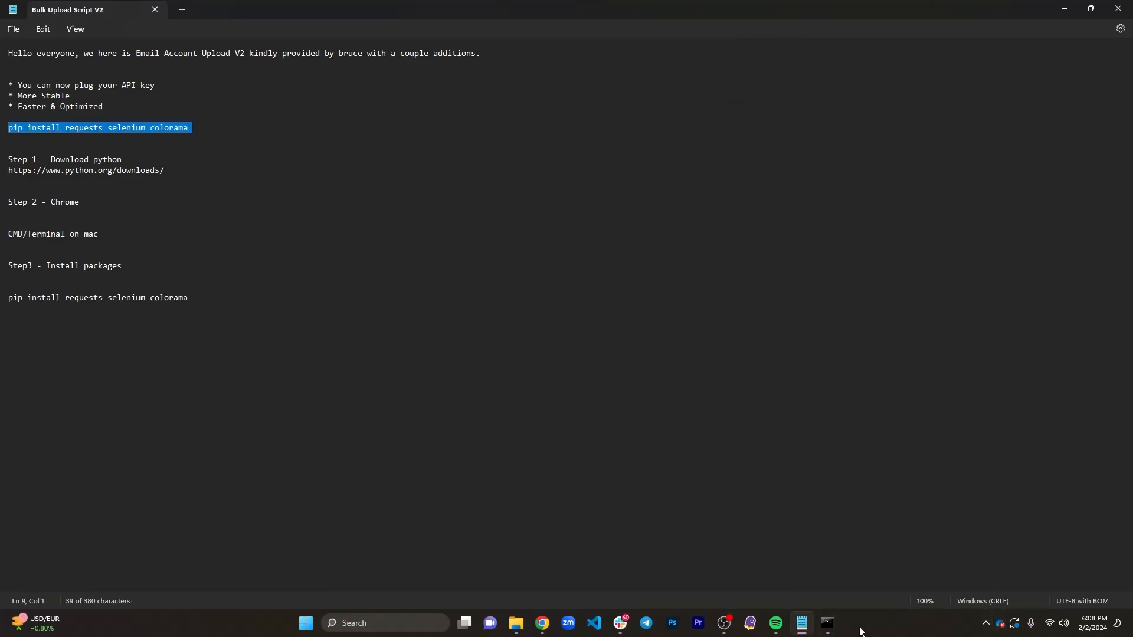
pyautogui.click(827, 623)
pyautogui.click(600, 182)
pyautogui.rightClick(579, 178)
pyautogui.press('Return')
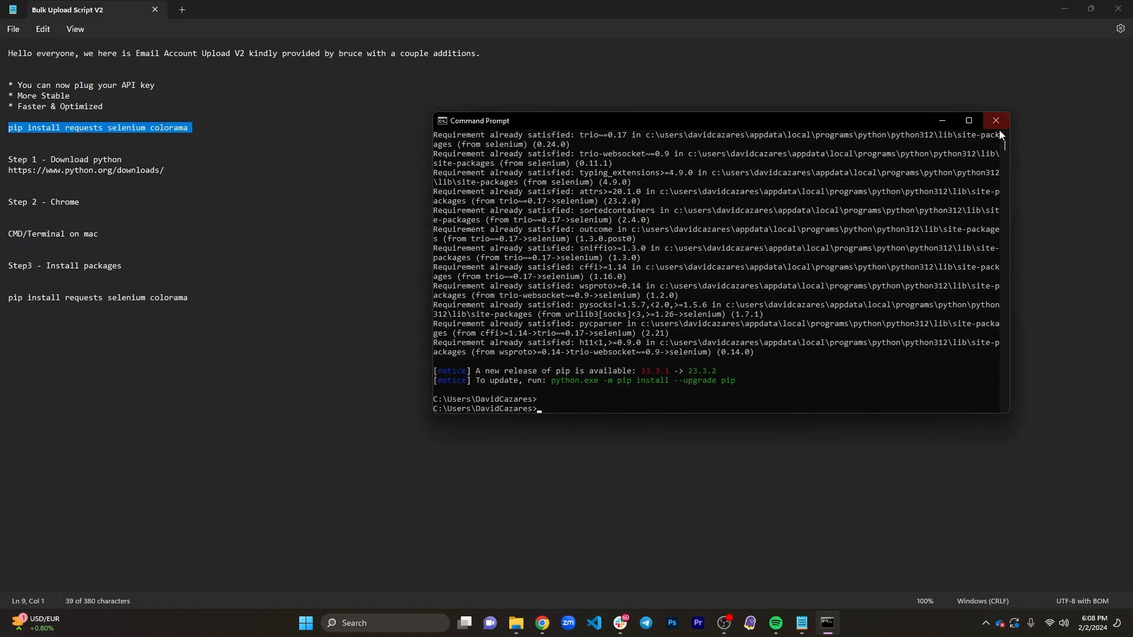
pyautogui.scroll(-4, 760, 317)
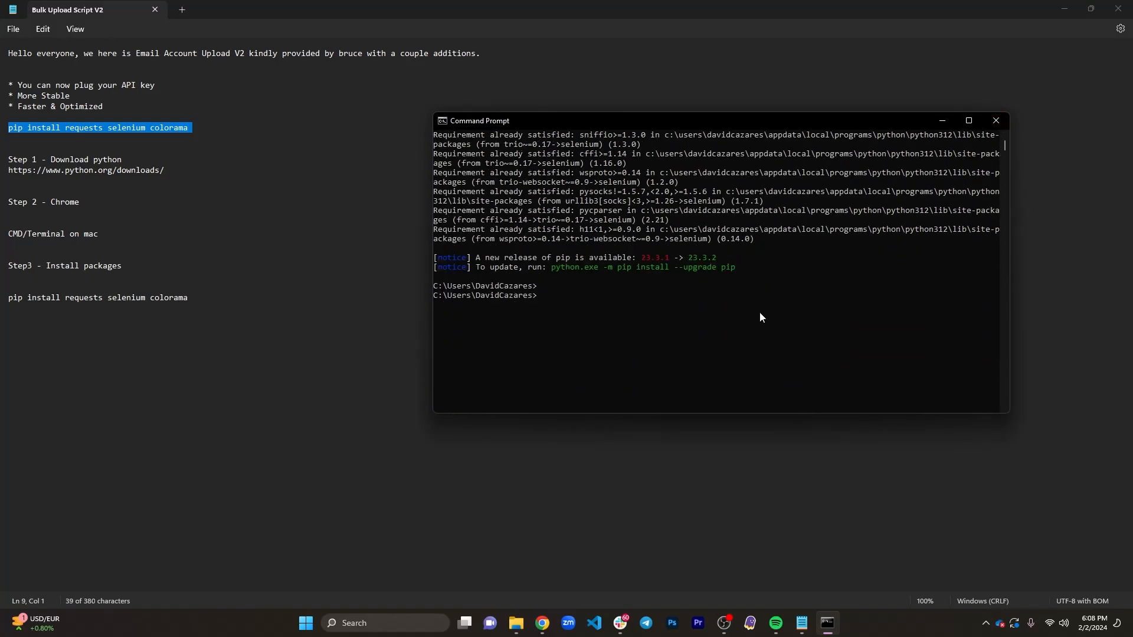
pyautogui.click(995, 120)
# - Minimize the notes and delete the api_key text file from the SuperWave Onboarding folder in File Explorer
pyautogui.click(1063, 8)
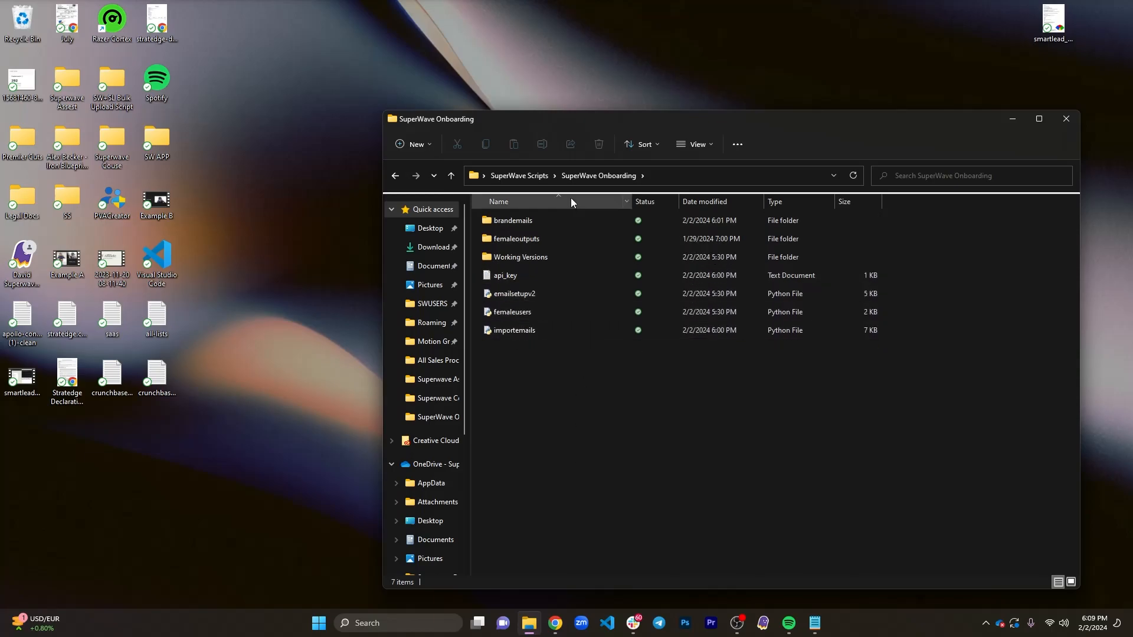
pyautogui.click(579, 272)
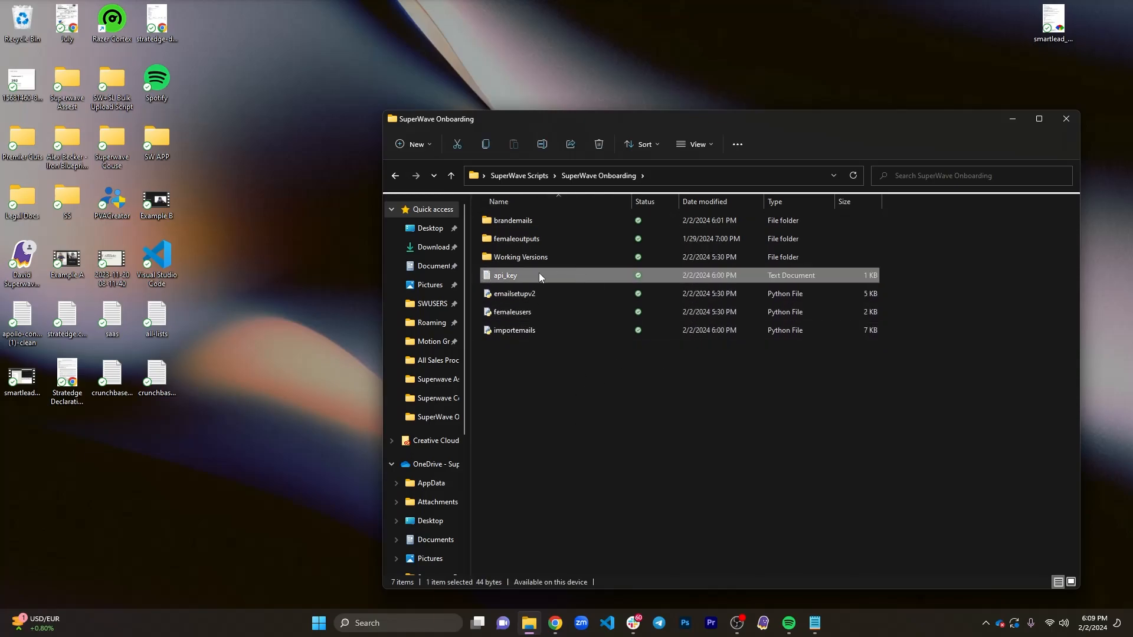
pyautogui.rightClick(589, 276)
pyautogui.click(655, 287)
# - Check the brandemails folder for the CSV file in a maximized window, and return to the SuperWave Onboarding folder
pyautogui.doubleClick(544, 224)
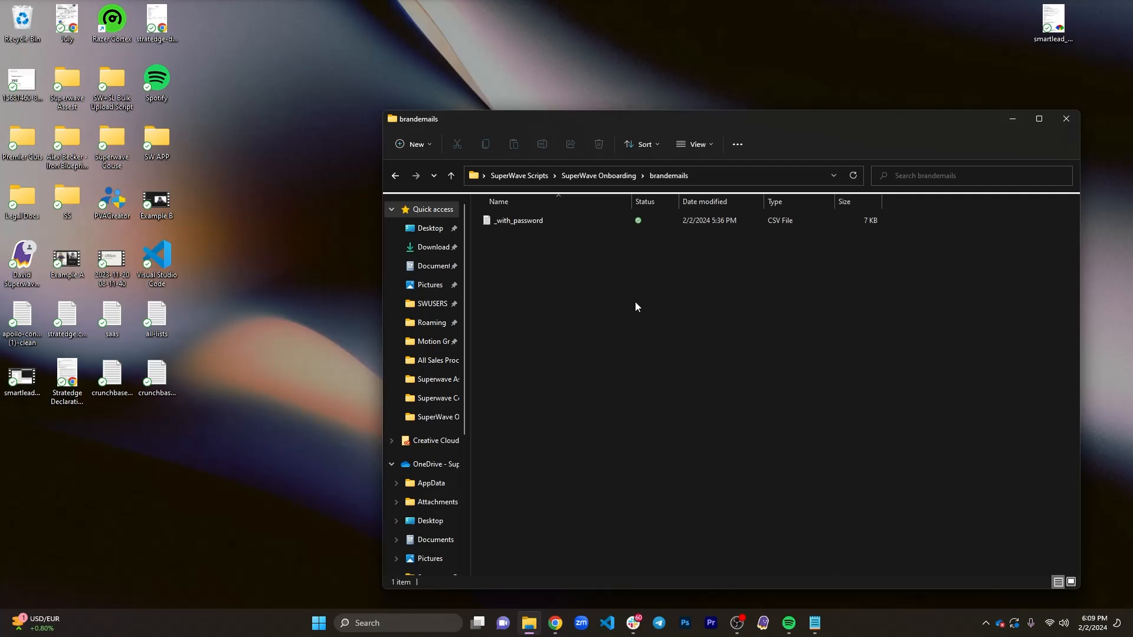
pyautogui.moveTo(880, 119); pyautogui.dragTo(759, 1)
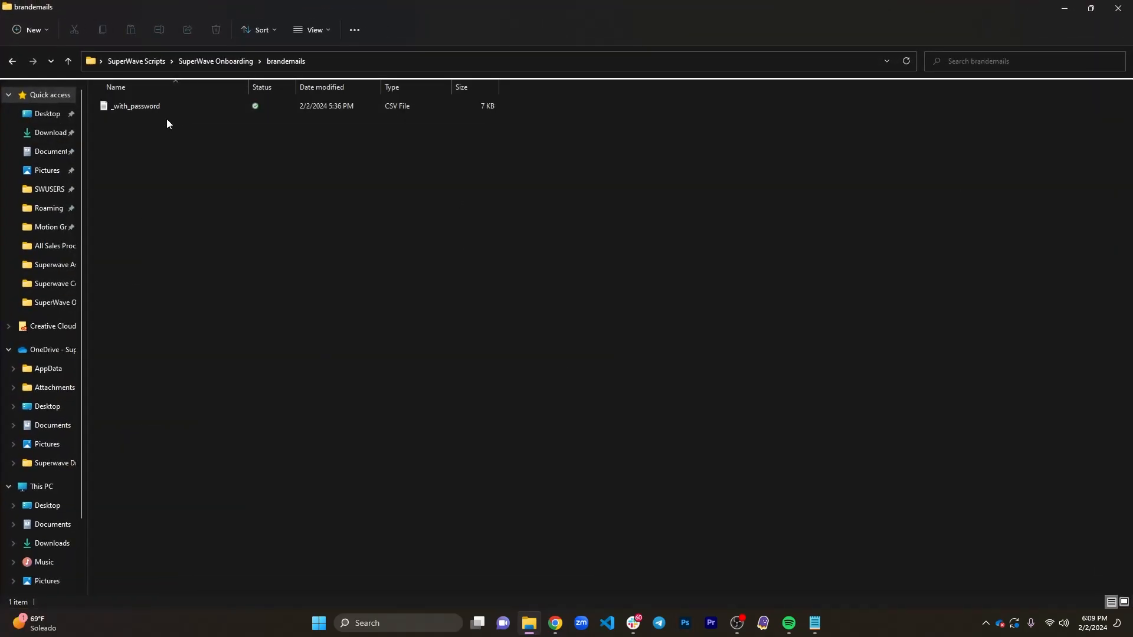
pyautogui.click(13, 62)
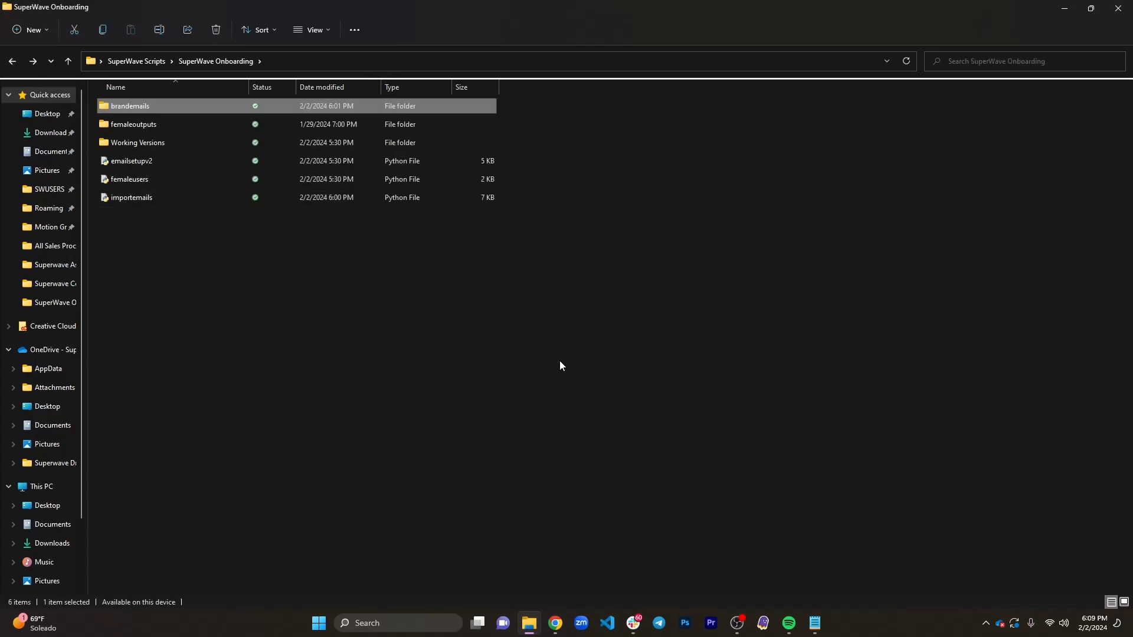
# - Run the importemails Python script and place its console side by side with the SuperWave Onboarding folder window
pyautogui.click(167, 201)
pyautogui.doubleClick(166, 200)
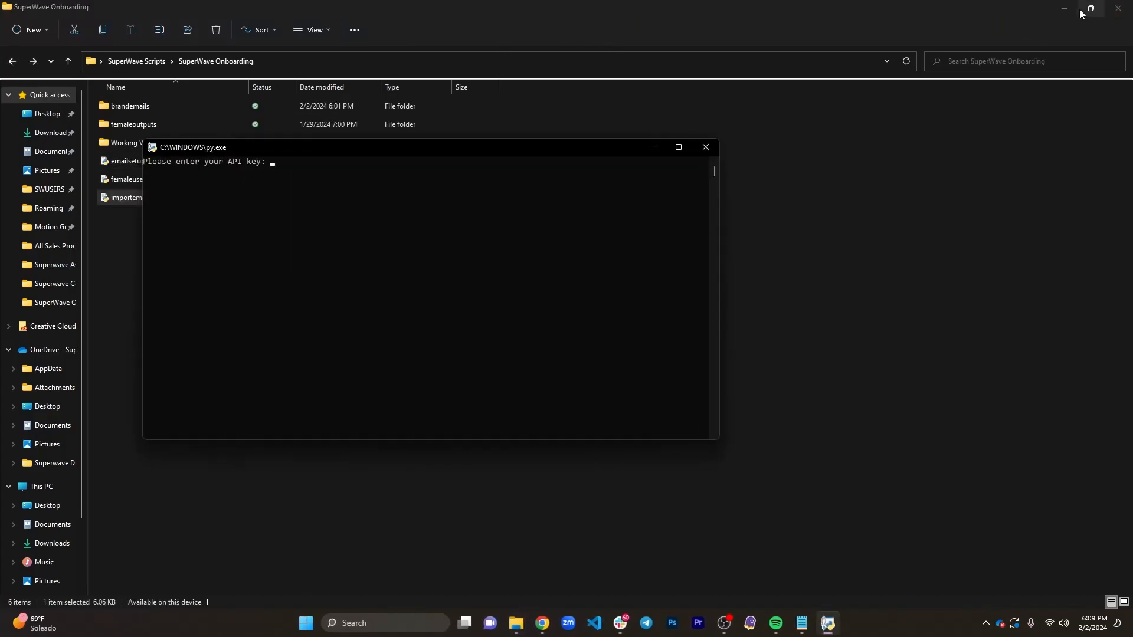
pyautogui.click(1064, 8)
pyautogui.moveTo(435, 152); pyautogui.dragTo(2, 145)
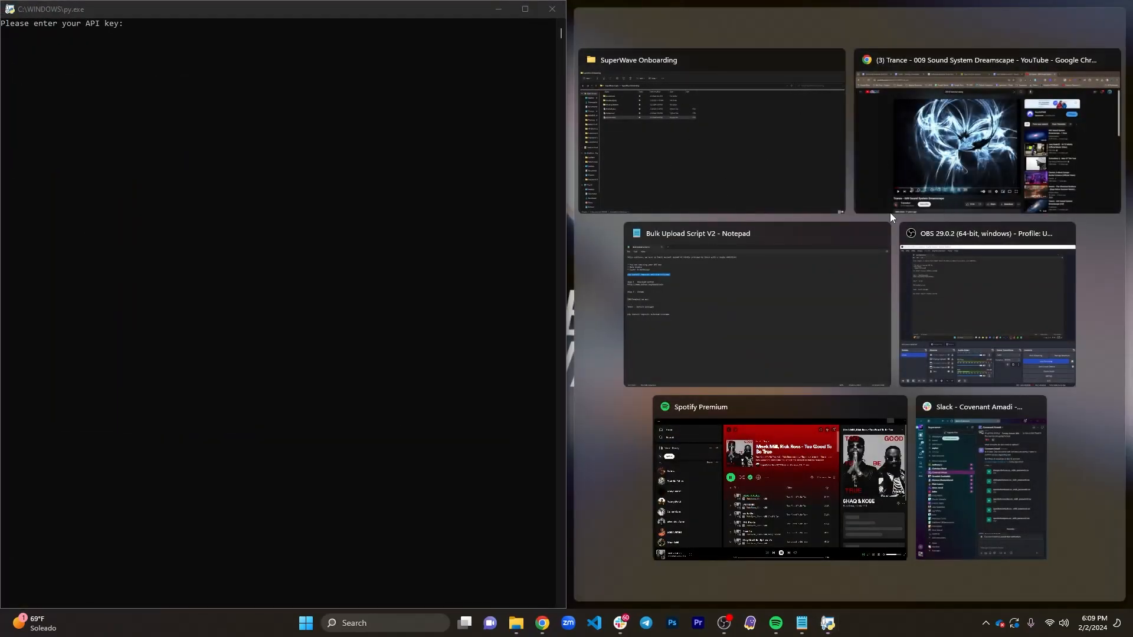
pyautogui.click(659, 132)
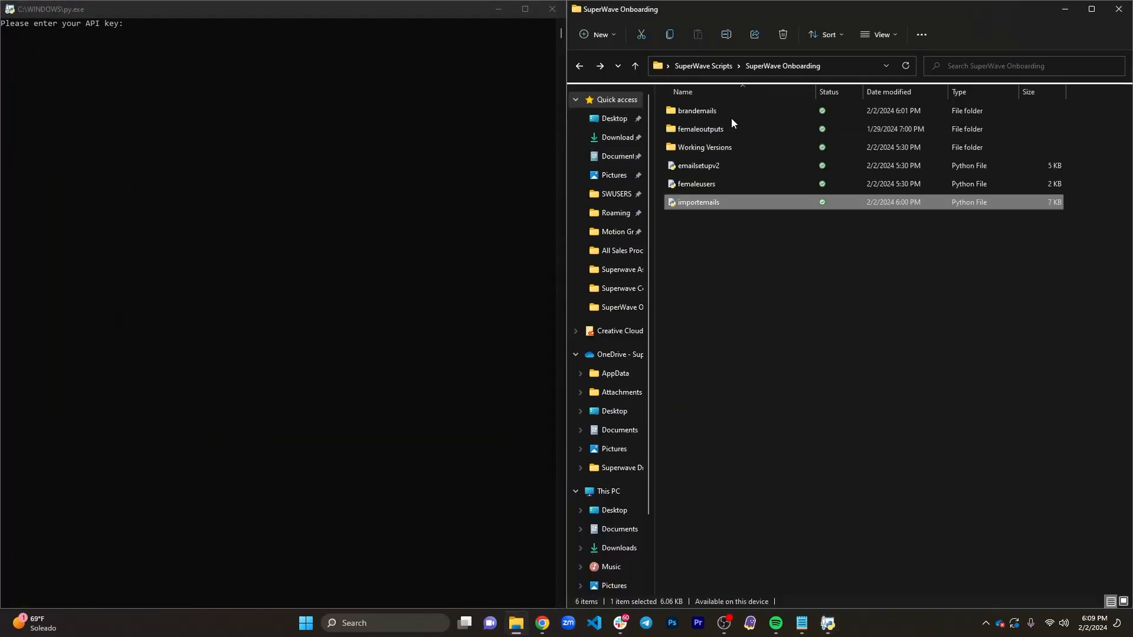
pyautogui.click(285, 225)
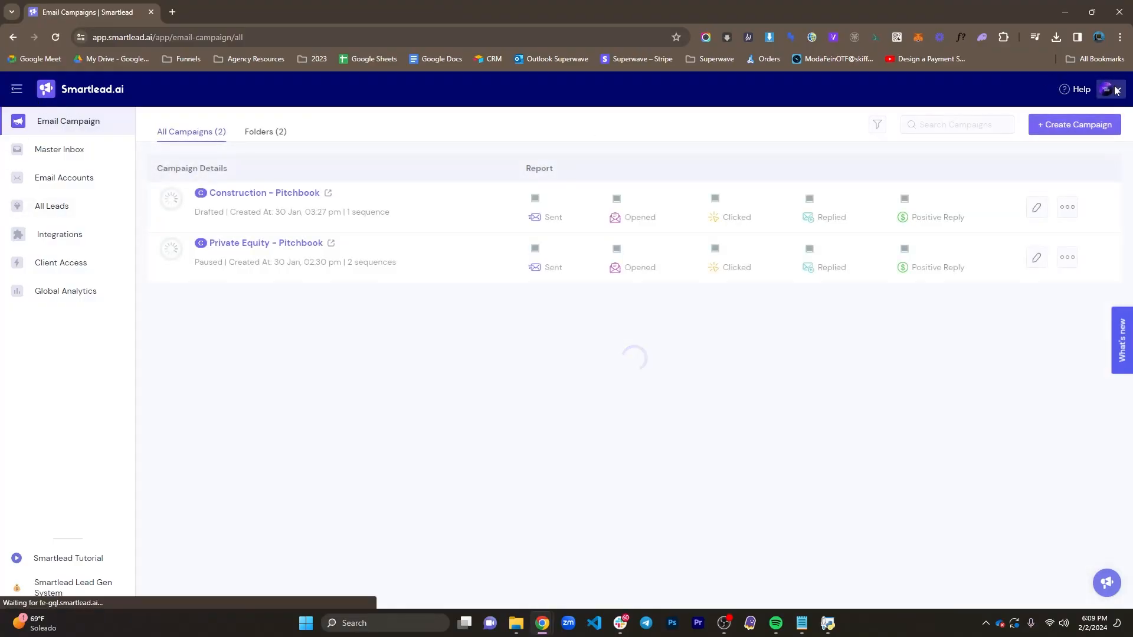
# - Open the account settings in Smartlead for the API key, and paste the key at the importemails script's API key prompt
pyautogui.click(1113, 90)
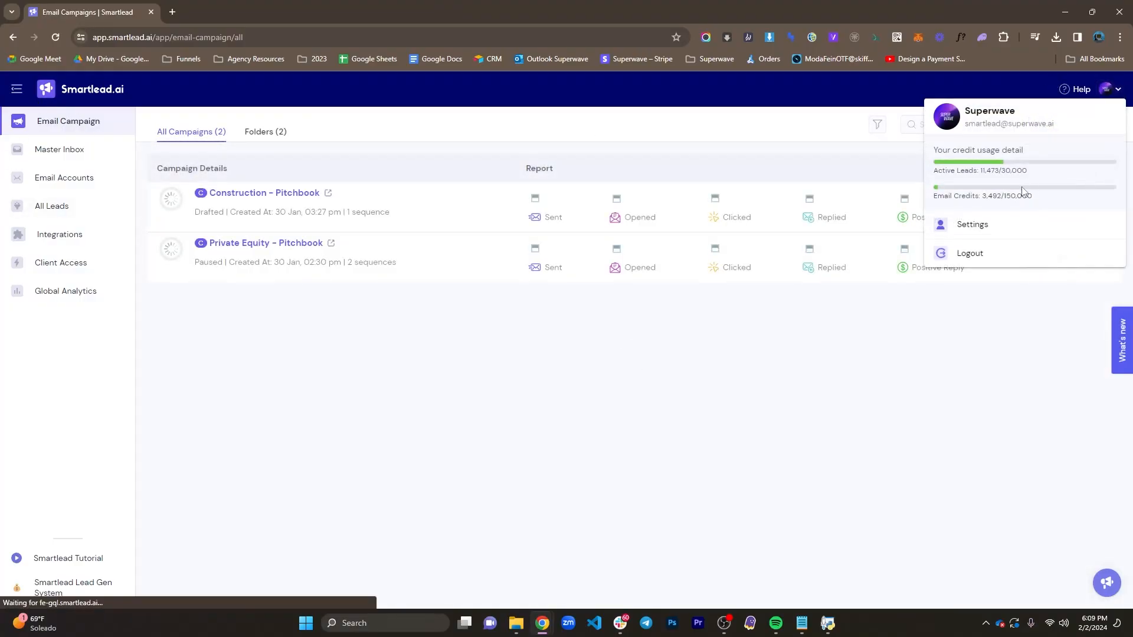
pyautogui.click(972, 224)
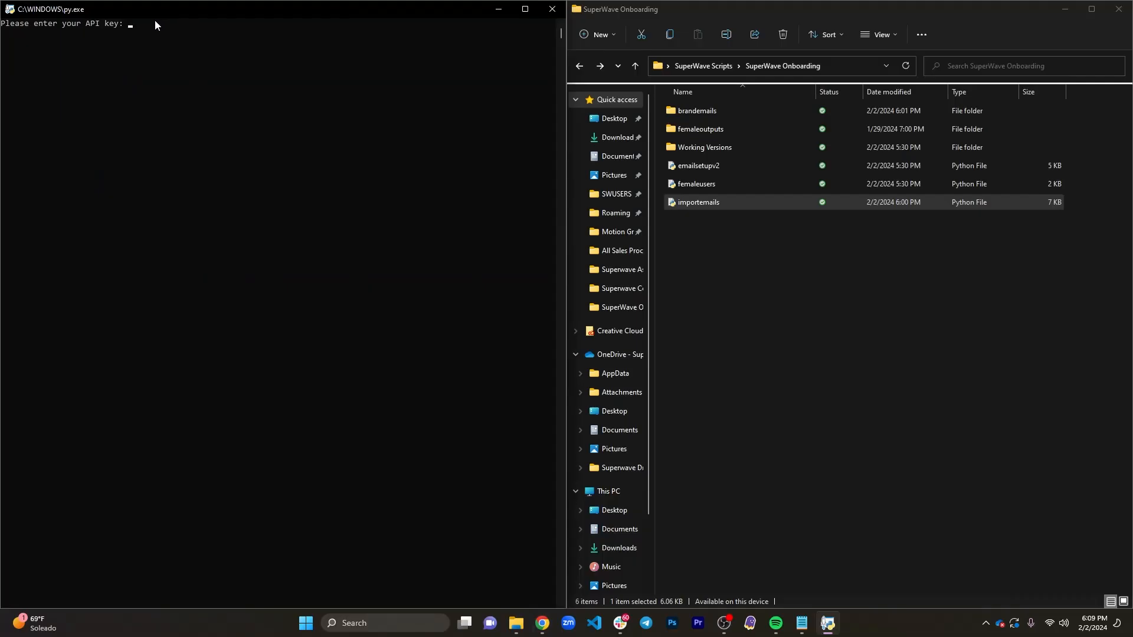
pyautogui.hotkey('ctrl', 'v')
pyautogui.press('Return')
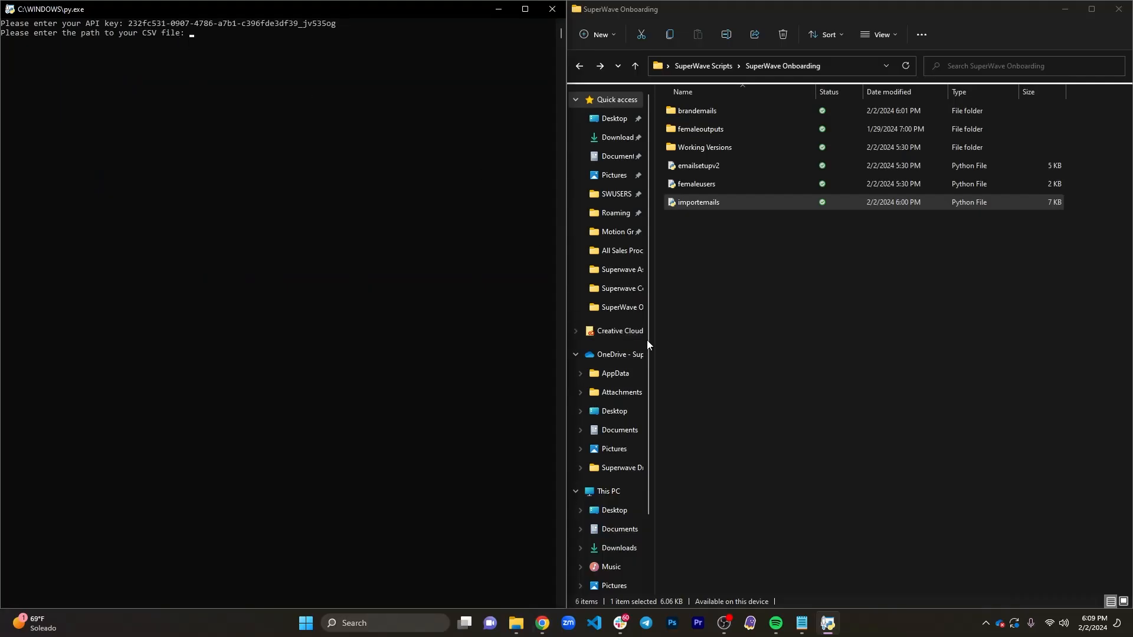
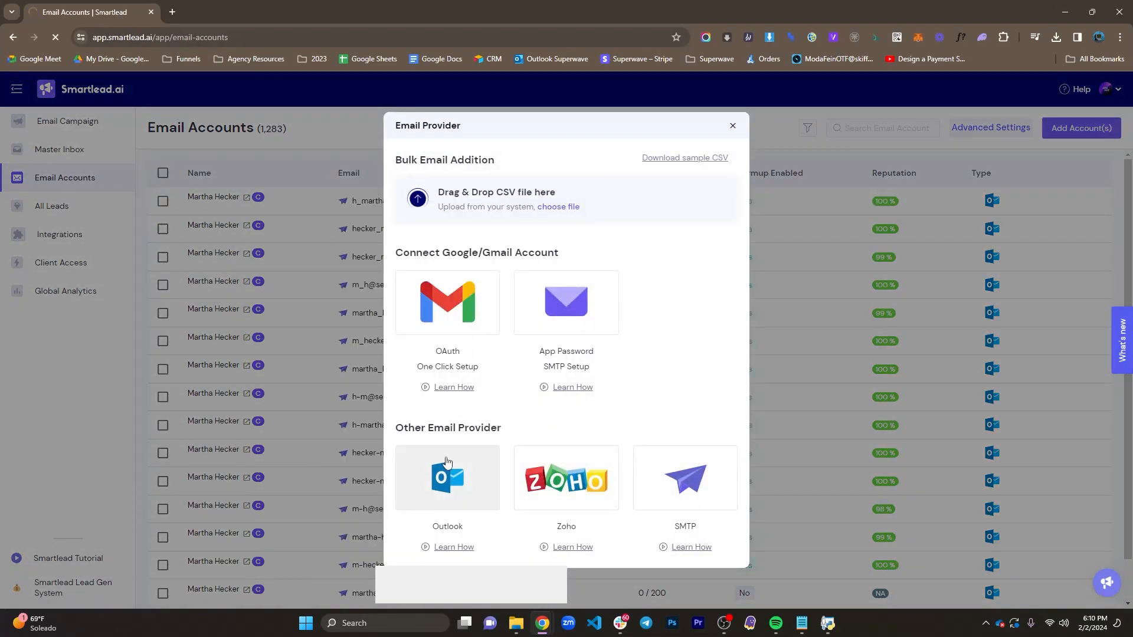
# - Open the Outlook account connection in Smartlead, copy the Microsoft login page's URL, and paste it at the importemails script's custom login page URL prompt
pyautogui.click(491, 482)
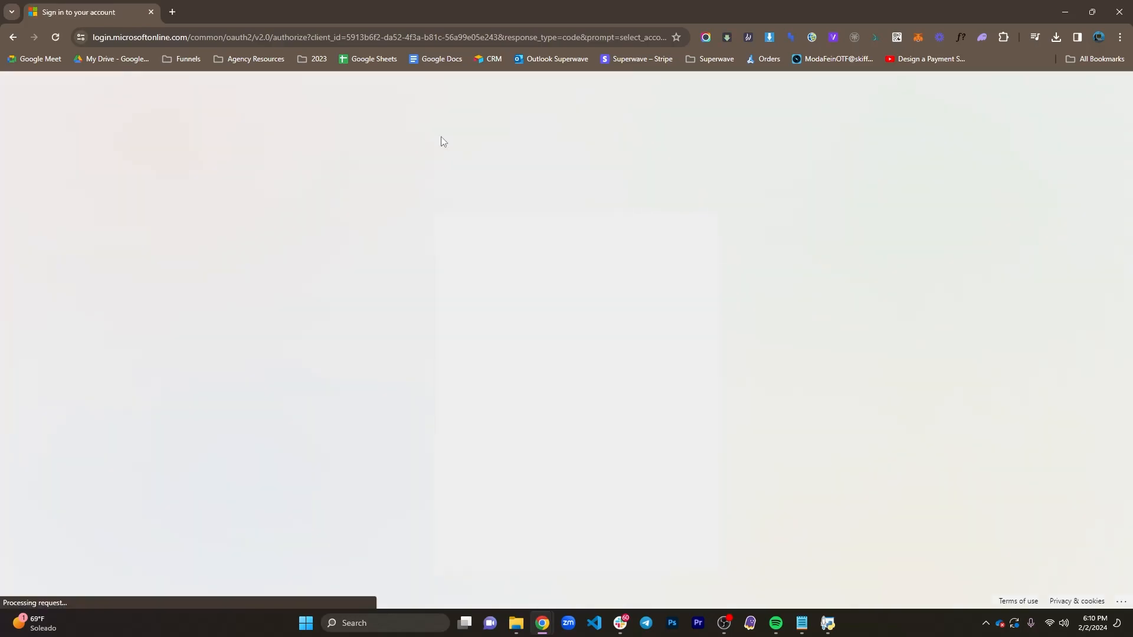
pyautogui.click(308, 39)
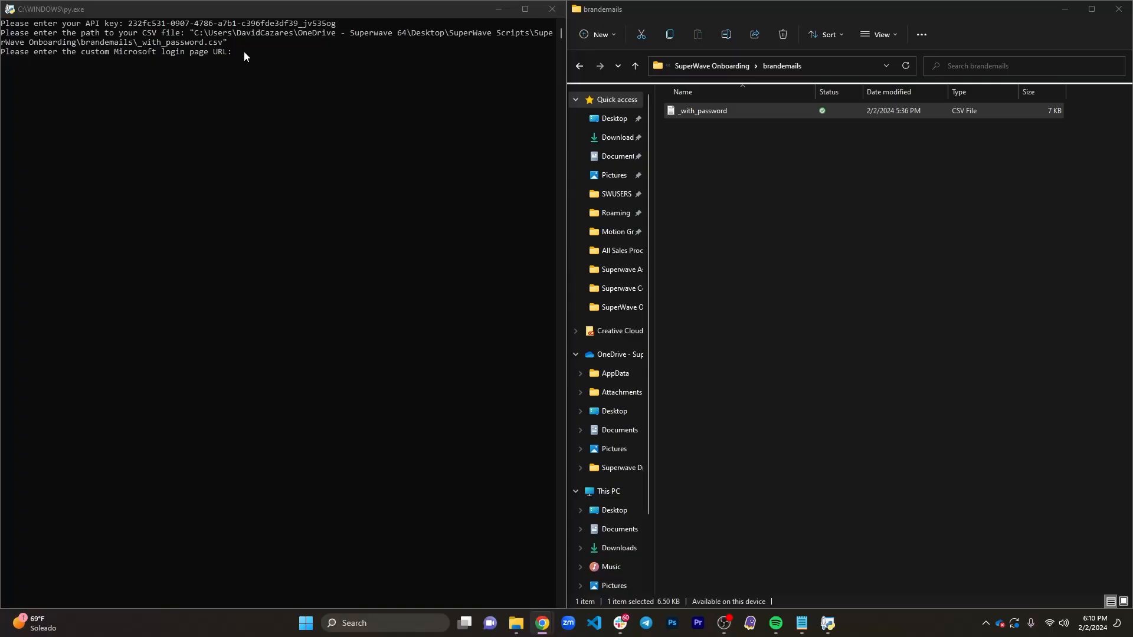
pyautogui.click(244, 53)
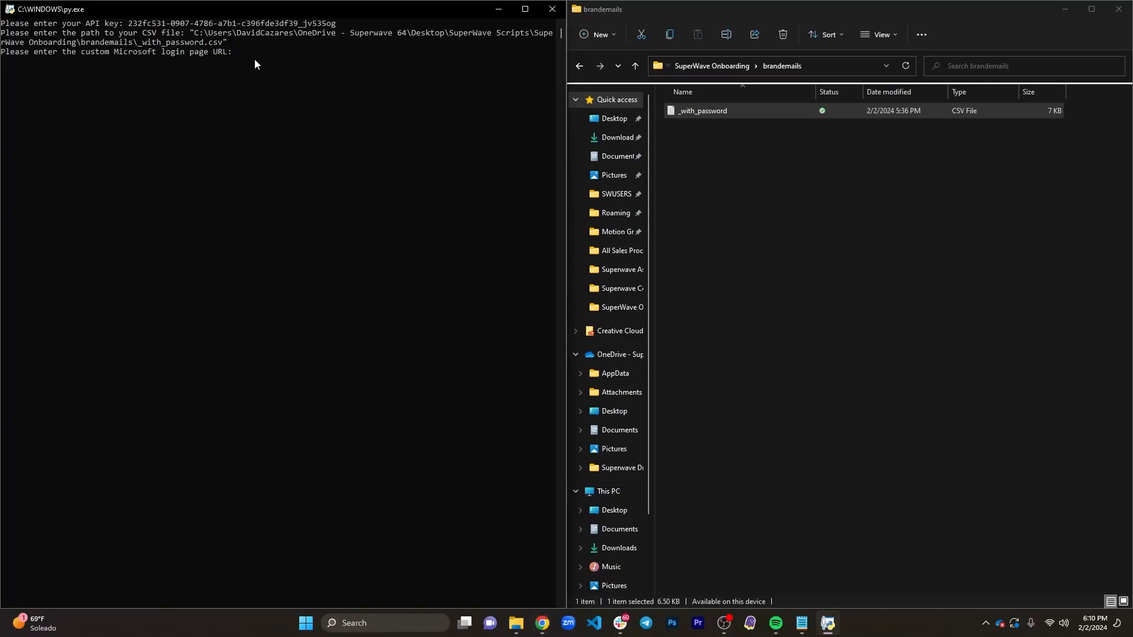
pyautogui.write('https://login.microsoftonline.com/common/oauth2/v2.0/authorize?client_id=5913b6f2-da52-4f3a-b81c-56a99e05e243&response_type=code&prompt=select_account&redirect_uri=https://server.smartlead.ai/api/email-account/microsoft/callback&response_mode=query&scope=offline_access%20email%20profile%20Mail.ReadWrite%20Mail.Send%20User.Read%20openid&state={%22user_id%22:2966}')
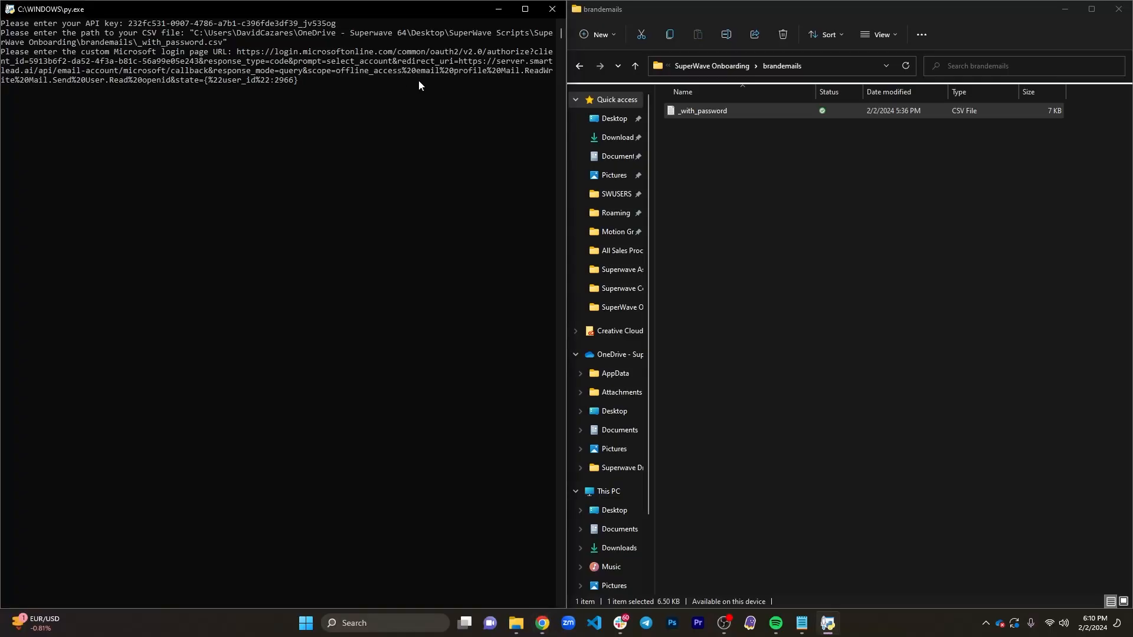
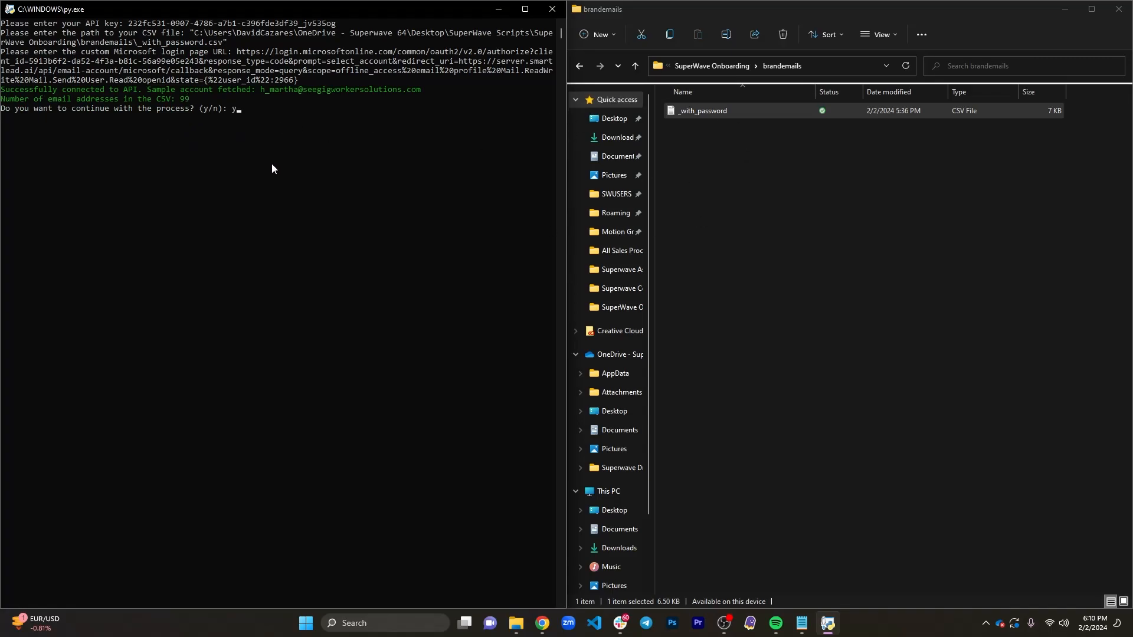
# - Answer y at the script's prompt to continue, starting the bulk upload of the email accounts in the CSV
pyautogui.press('Return')
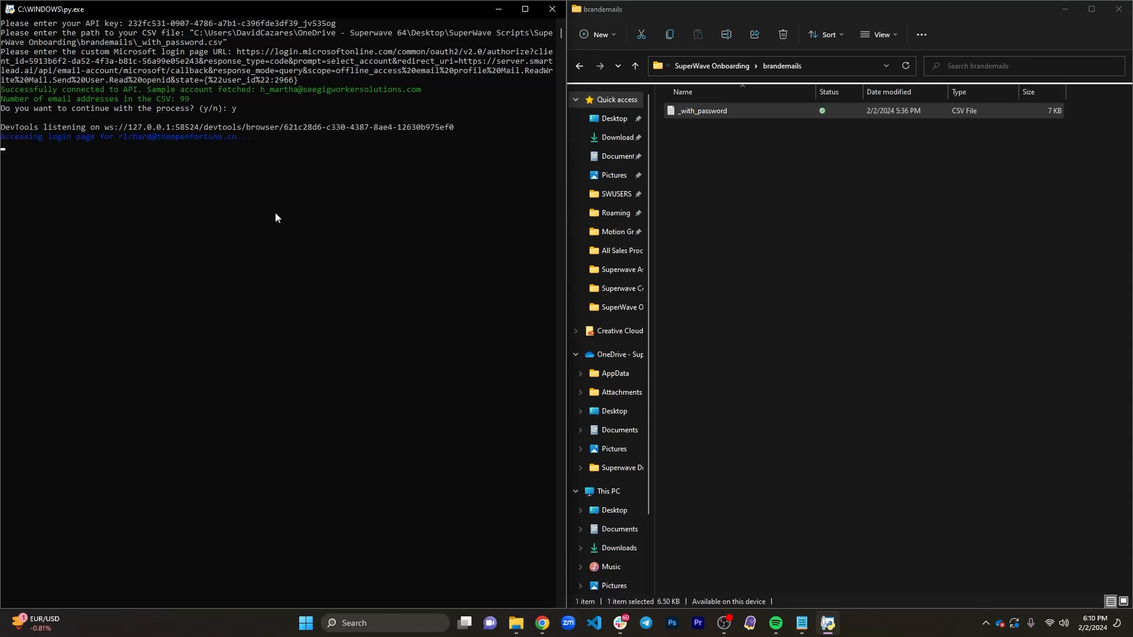
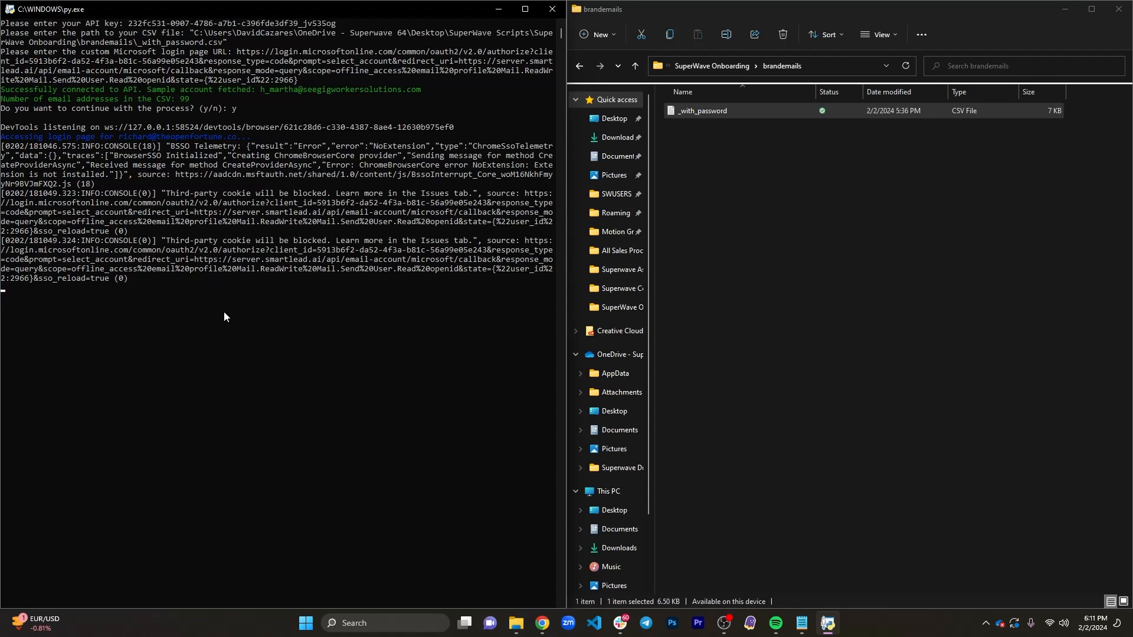
# - Go back to the SuperWave Onboarding folder and select the api_key text file
pyautogui.click(580, 67)
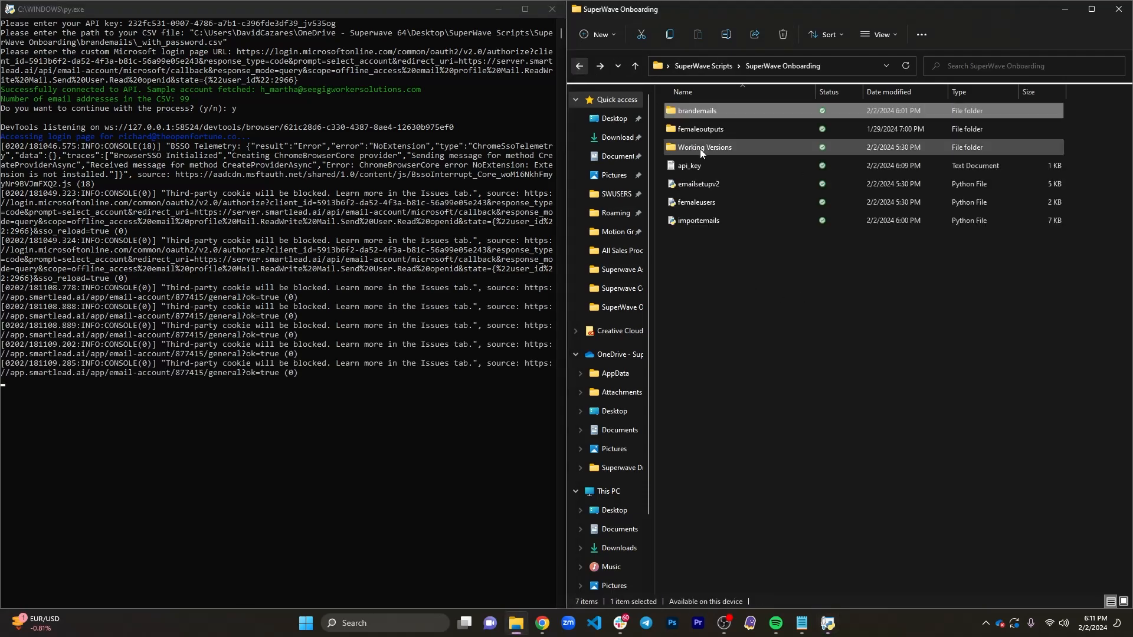
pyautogui.click(773, 302)
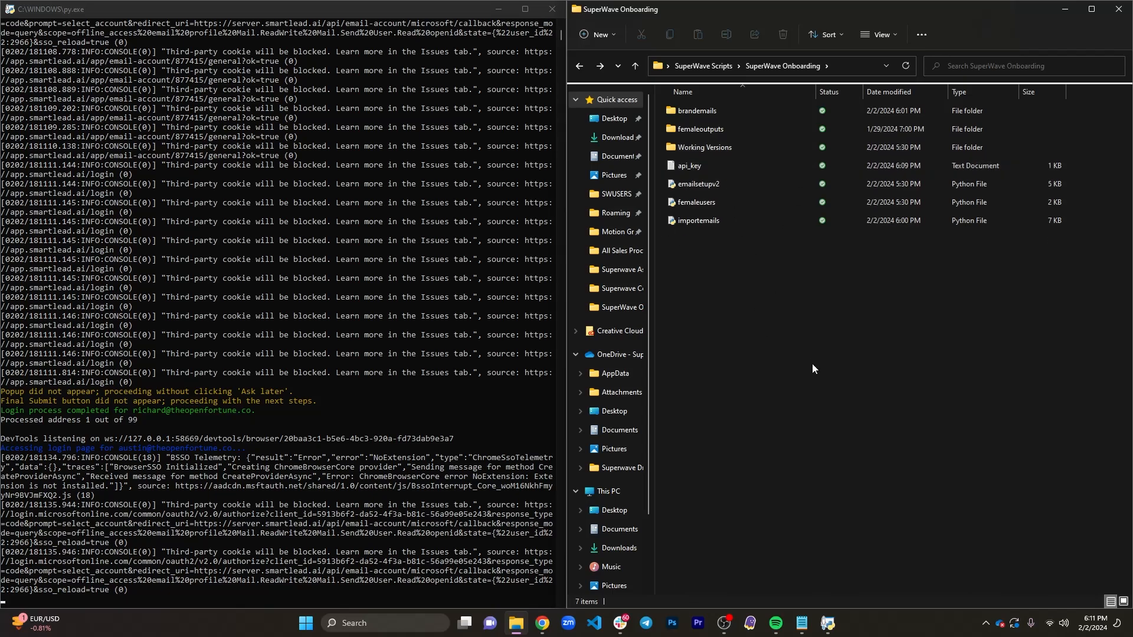
pyautogui.click(719, 168)
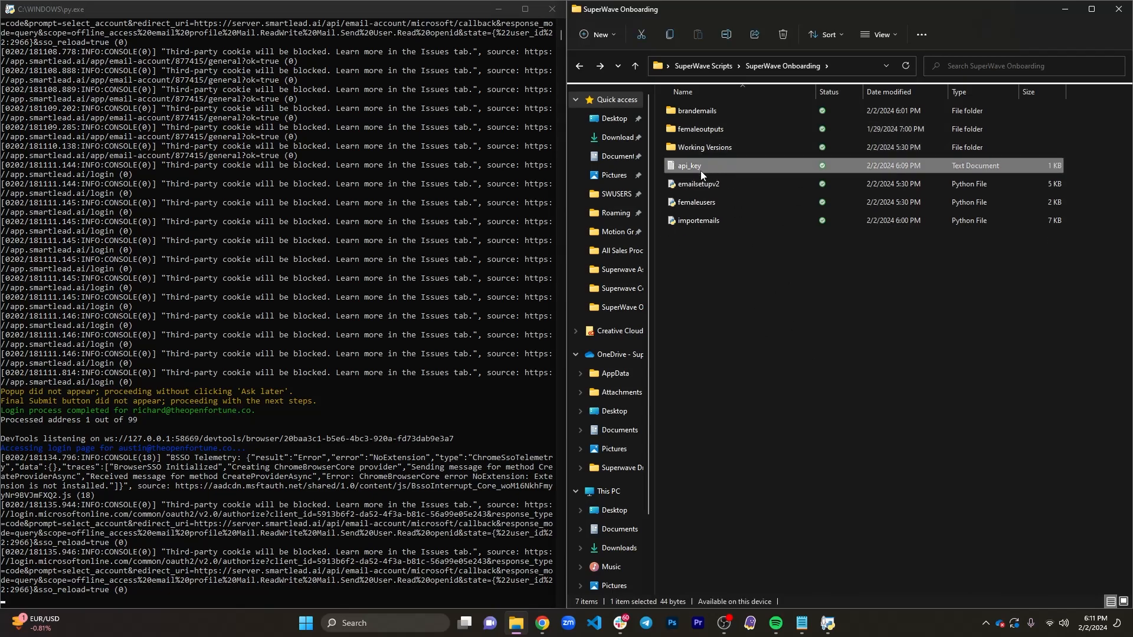
pyautogui.rightClick(697, 169)
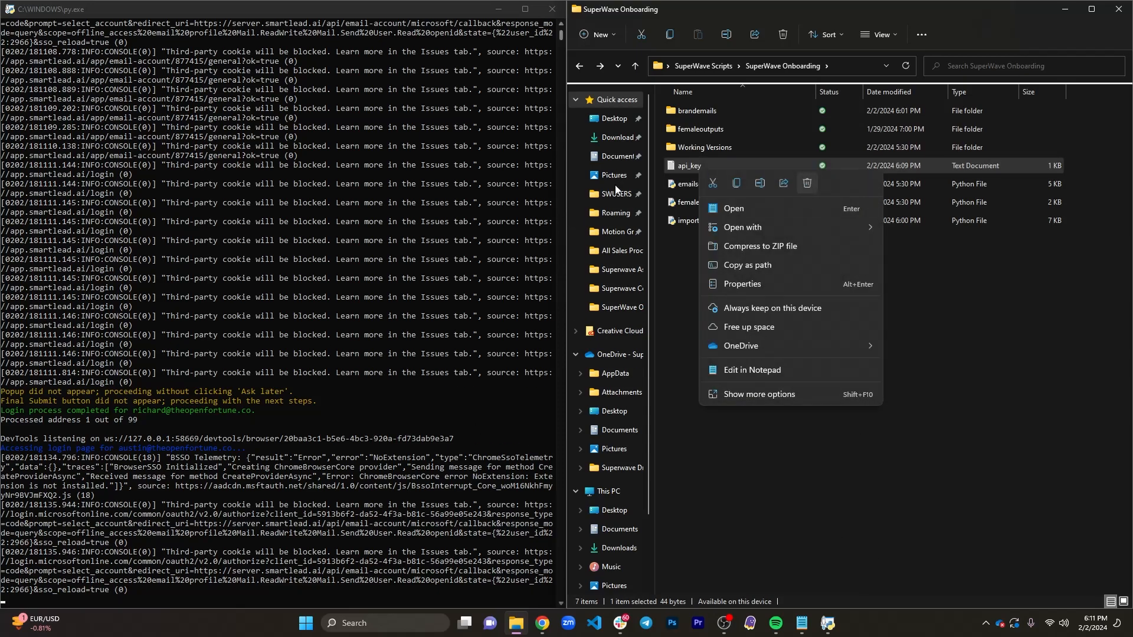
# - Stop the running bulk upload script by closing its console window, keeping the api_key file selected
pyautogui.click(555, 11)
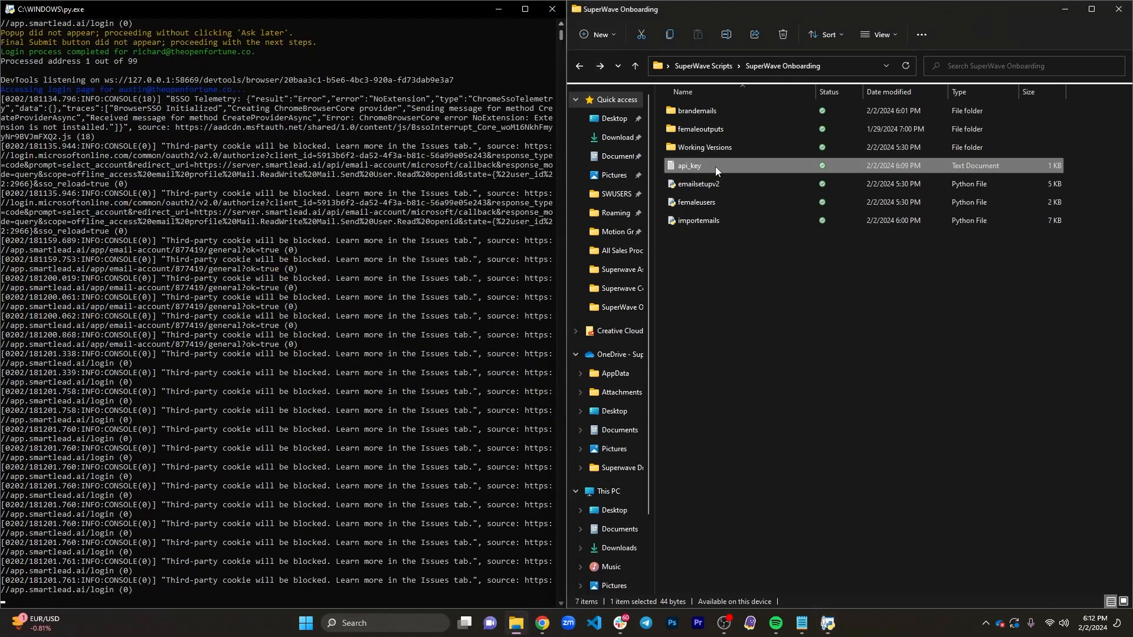
pyautogui.rightClick(715, 166)
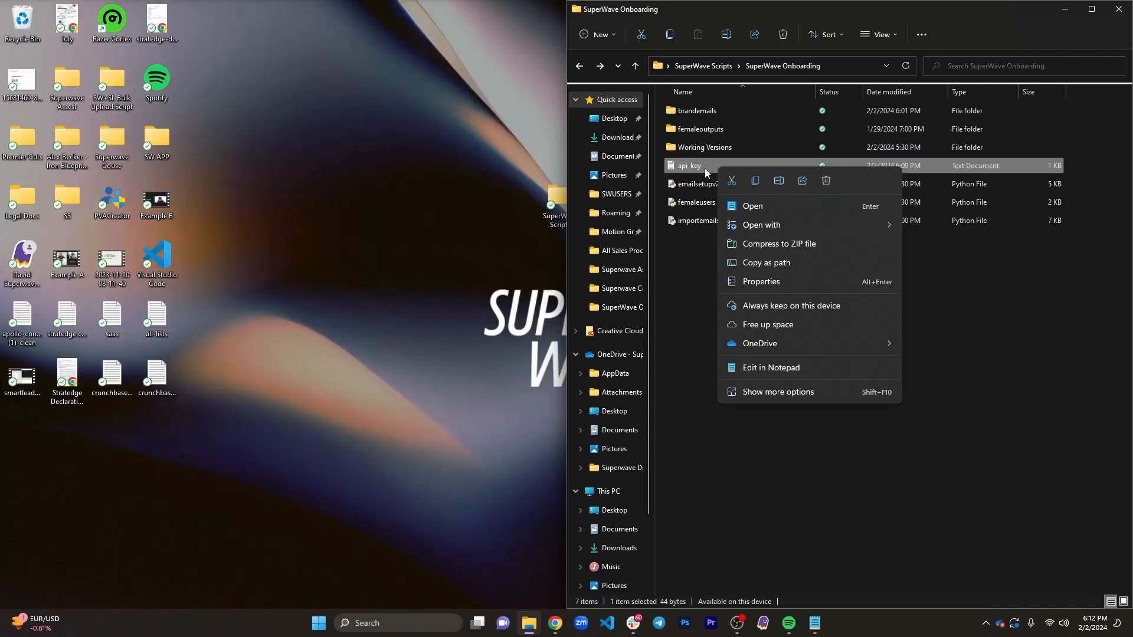
pyautogui.click(696, 171)
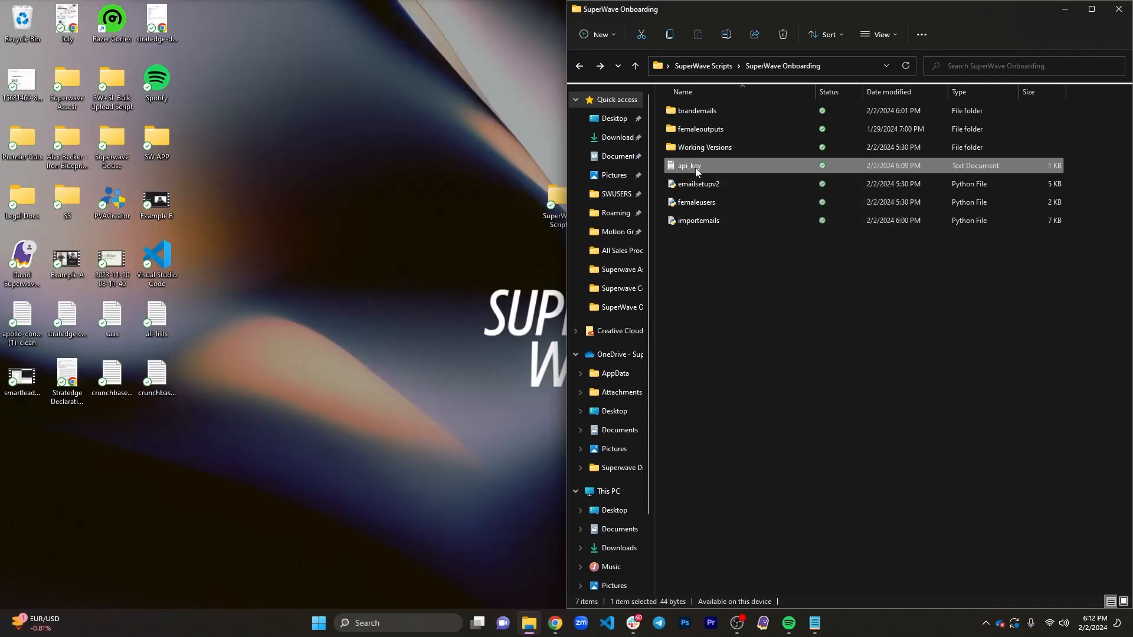
# - Delete the api_key text file from the SuperWave Onboarding folder and maximize the folder window
pyautogui.rightClick(735, 170)
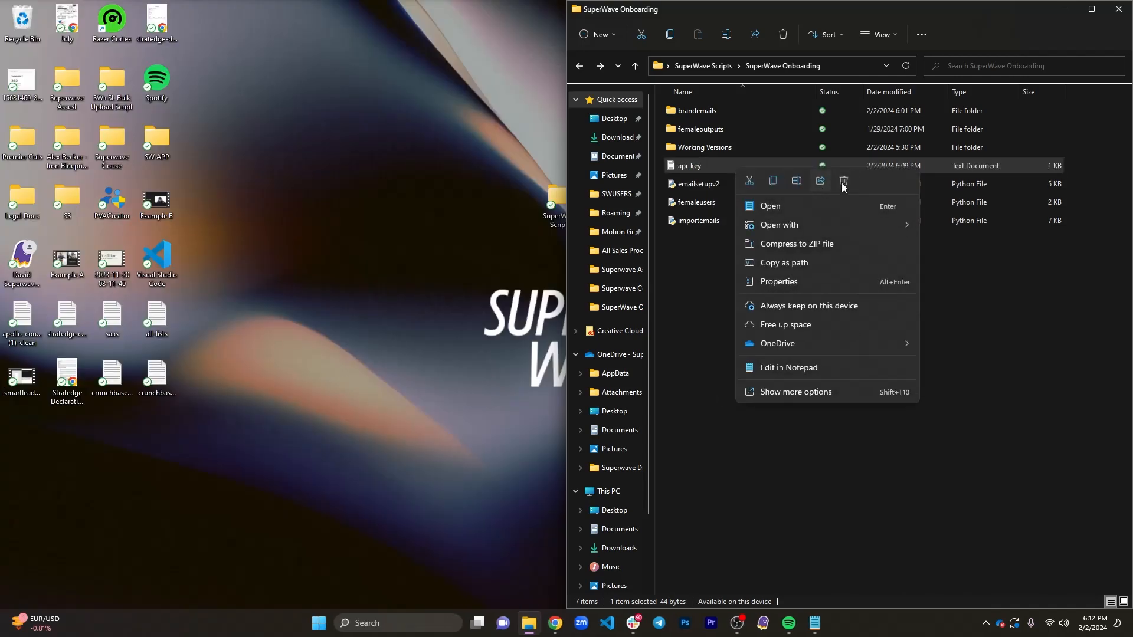
pyautogui.click(844, 182)
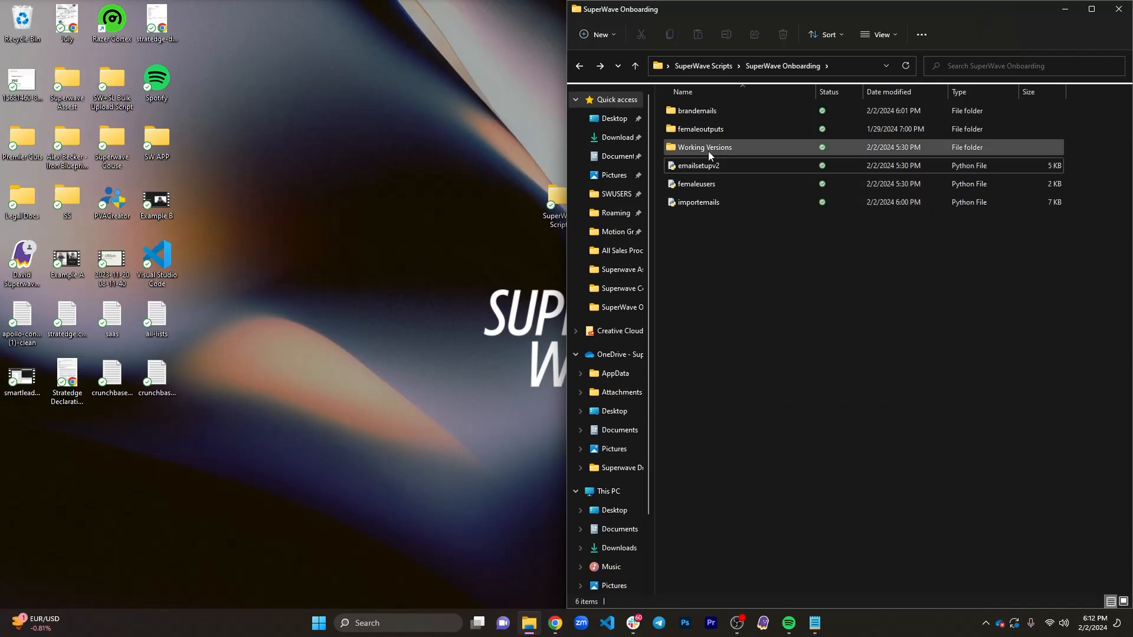
pyautogui.moveTo(961, 13); pyautogui.dragTo(464, 1)
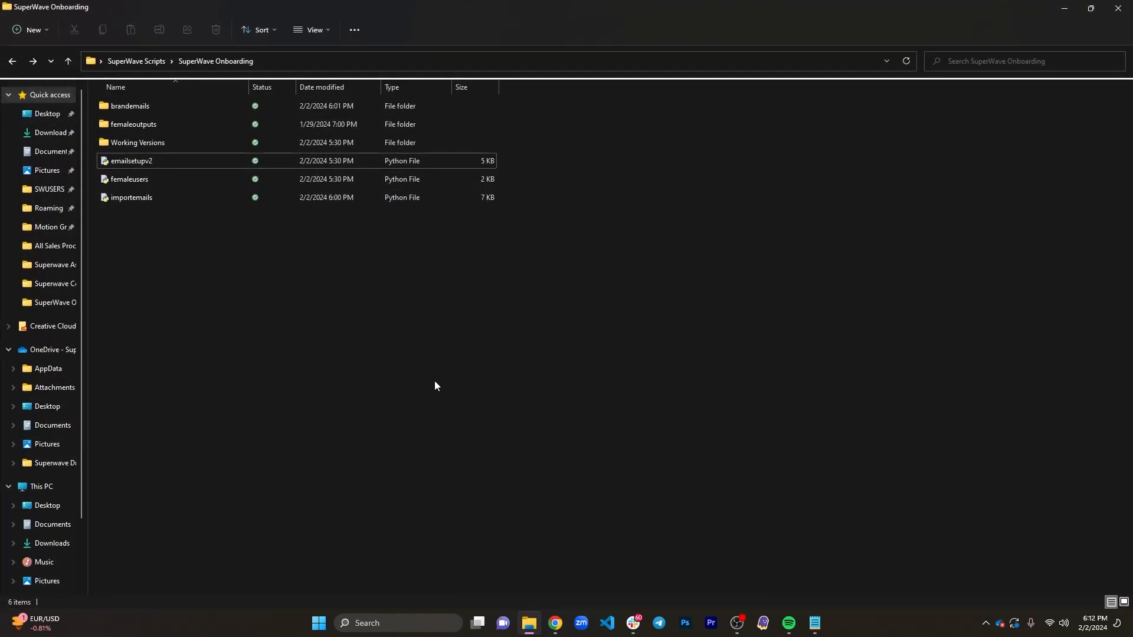